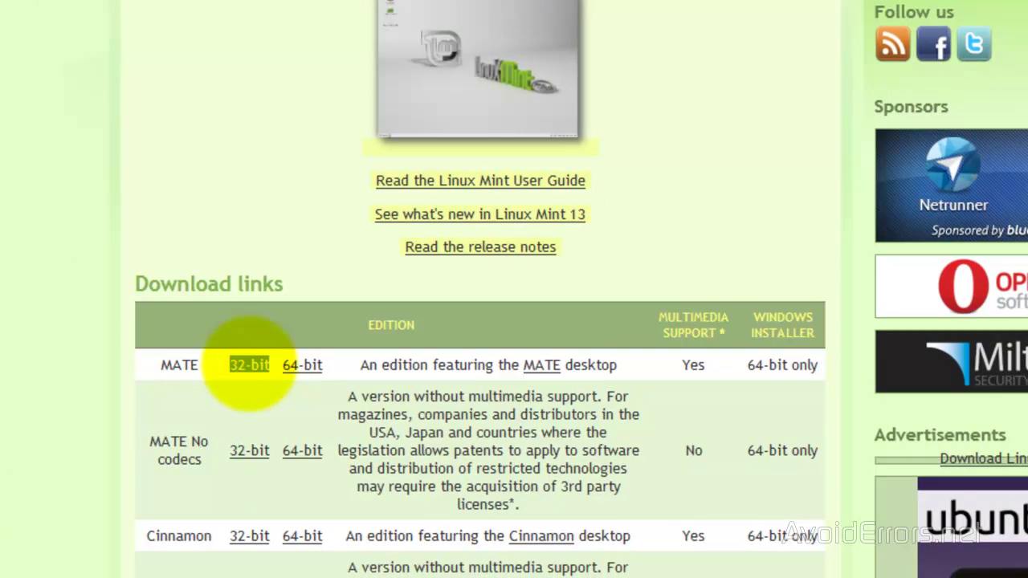
Choose the 32-bit MATE download of Linux Mint 13 and scroll through its mirror list.
left_click(250, 365)
scroll(81, 46, "down", 5)
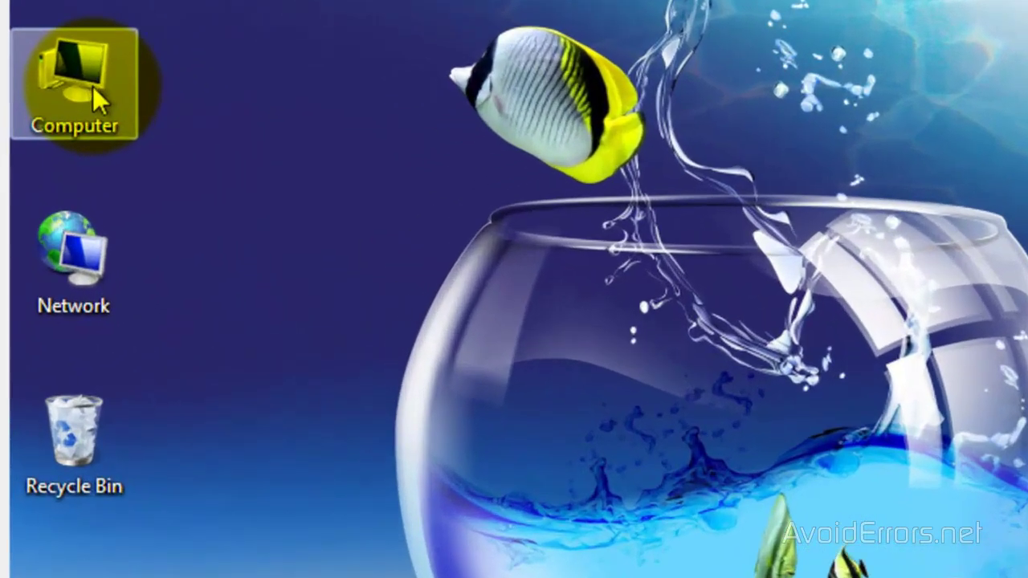
Open Computer Management from the desktop Computer icon and show Disk Management.
right_click(158, 155)
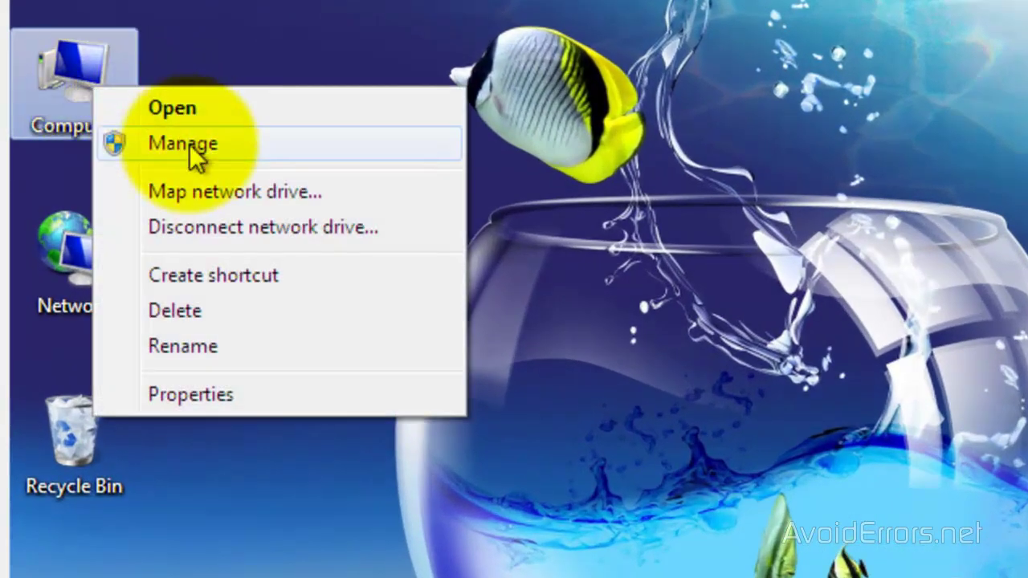
left_click(239, 144)
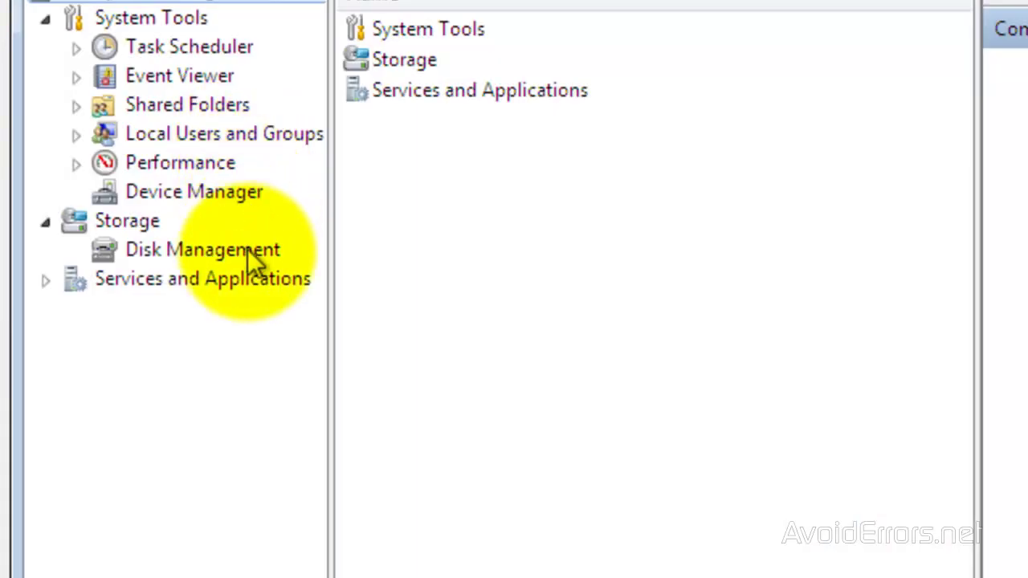
left_click(248, 249)
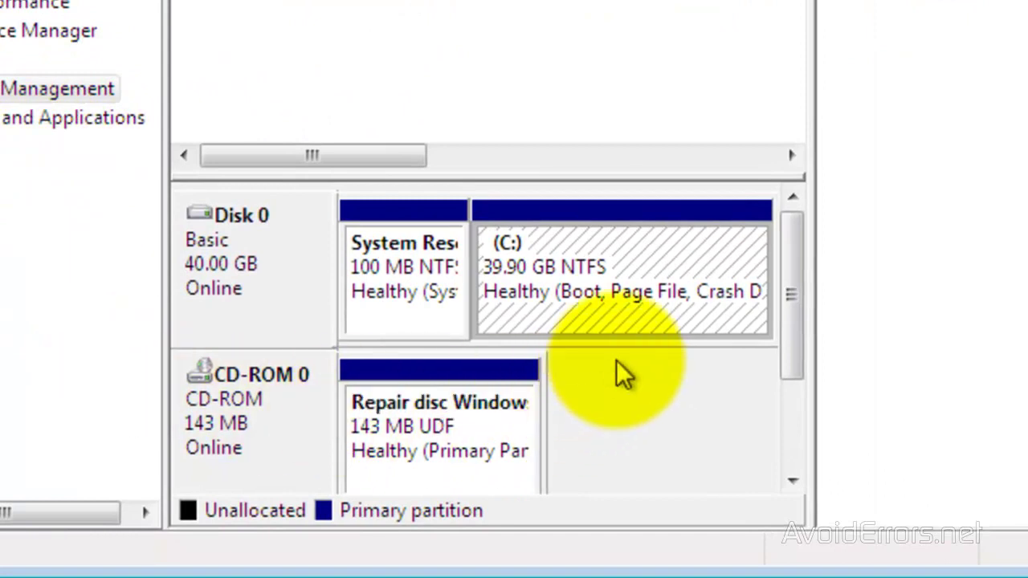
Shrink the C: volume by 15000 MB, leaving 14.65 GB unallocated.
right_click(642, 206)
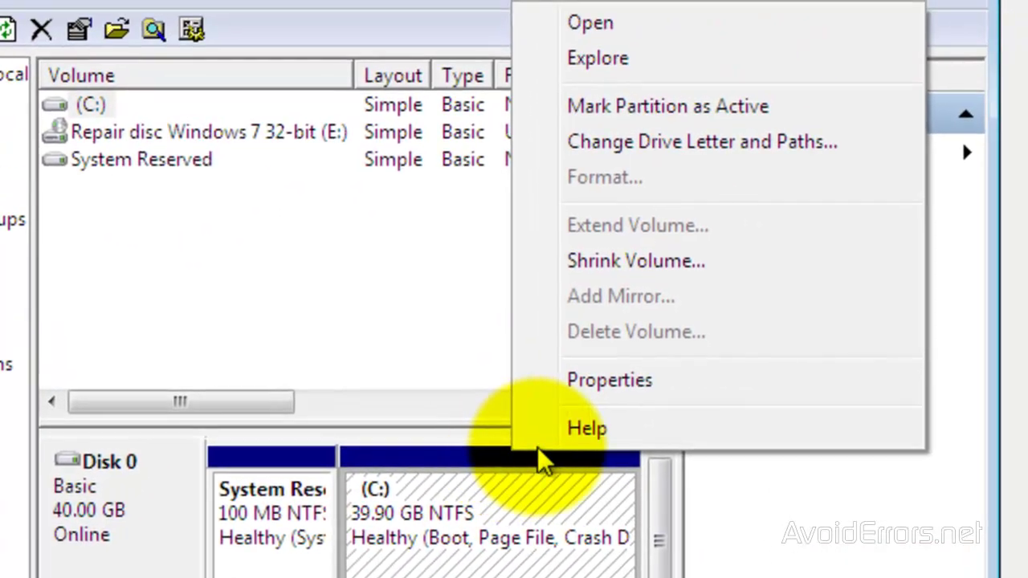
left_click(682, 261)
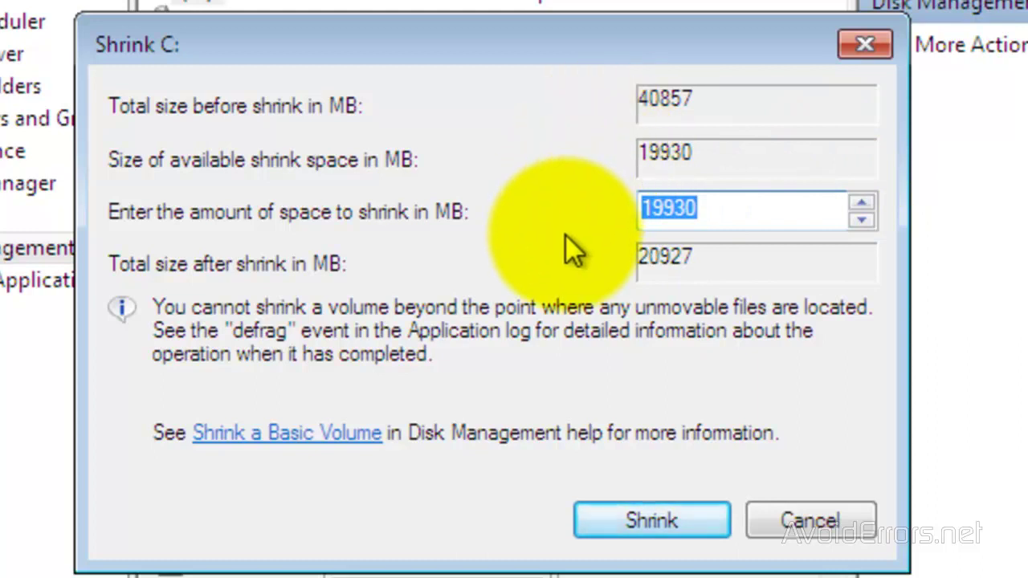
type("15000")
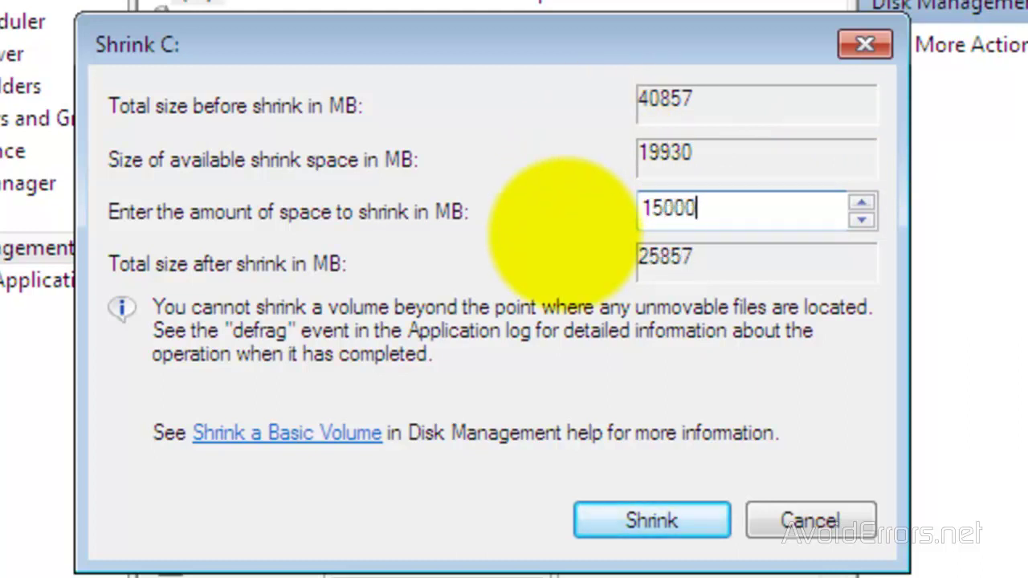
left_click(649, 526)
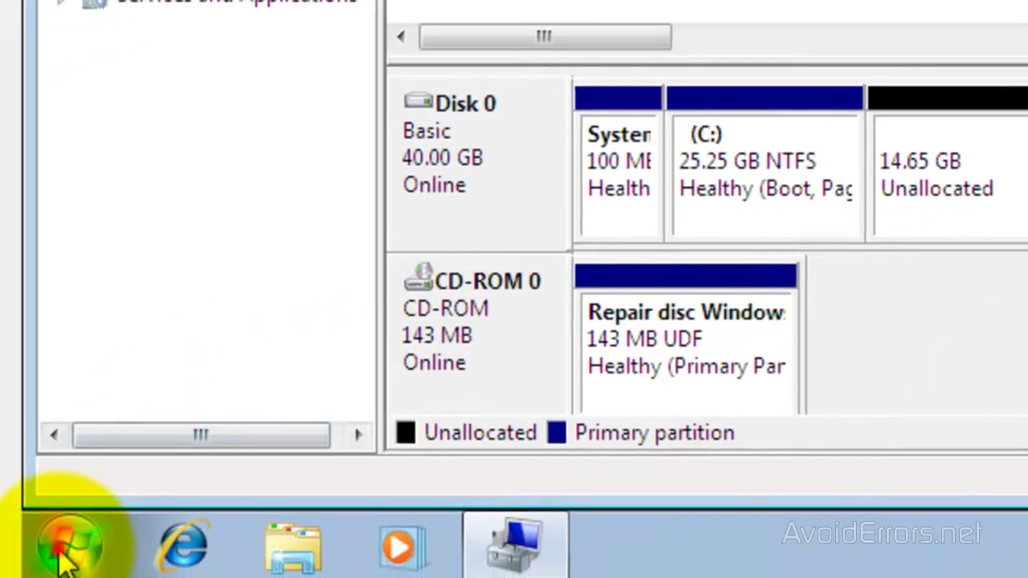
Restart Windows 7 from the Start menu and boot from the Linux Mint CD/DVD.
left_click(66, 549)
left_click(652, 457)
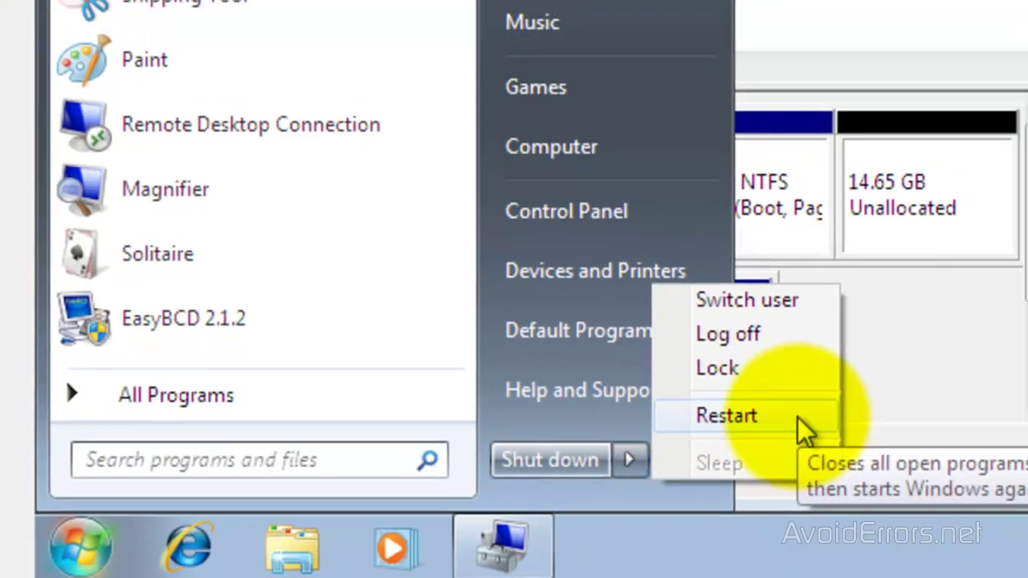
left_click(798, 416)
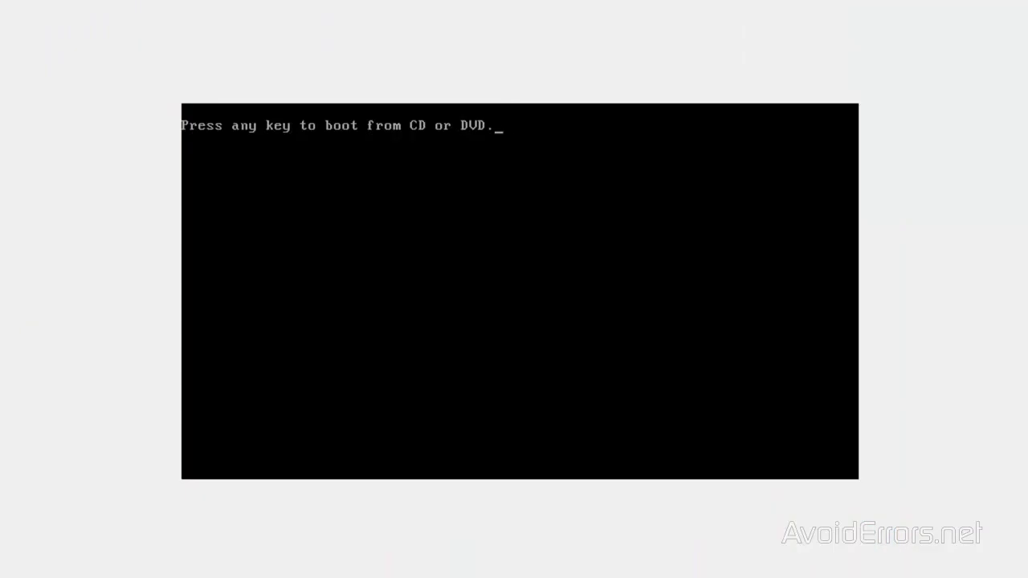
key("Return")
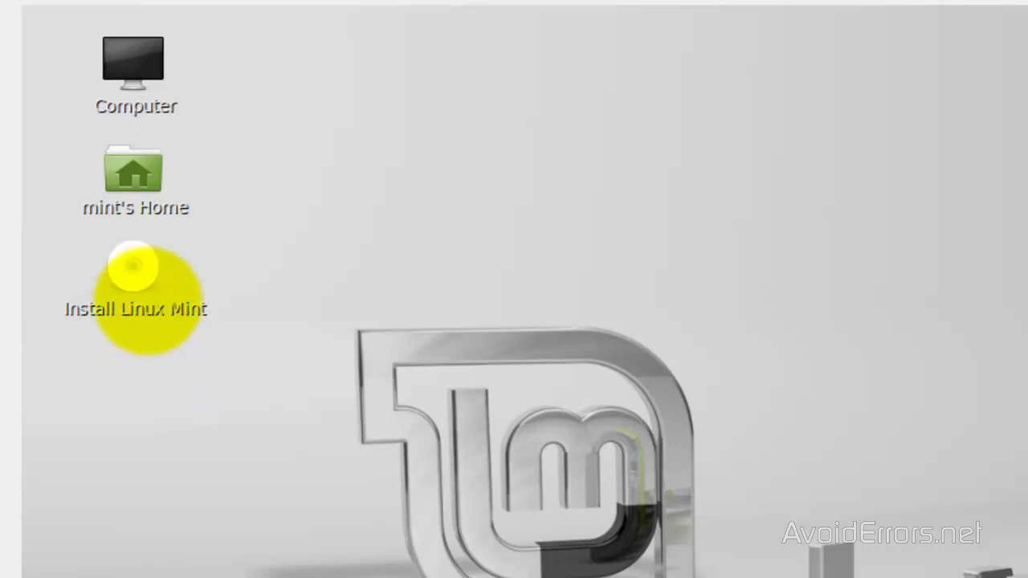
Launch Install Linux Mint, keep English, and continue past the Preparing checks.
double_click(142, 269)
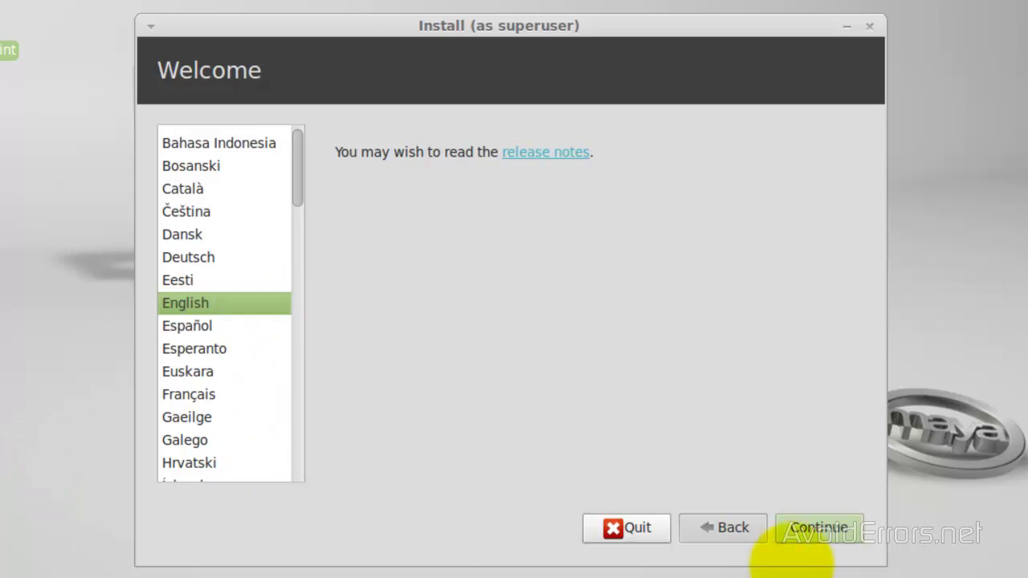
left_click(799, 537)
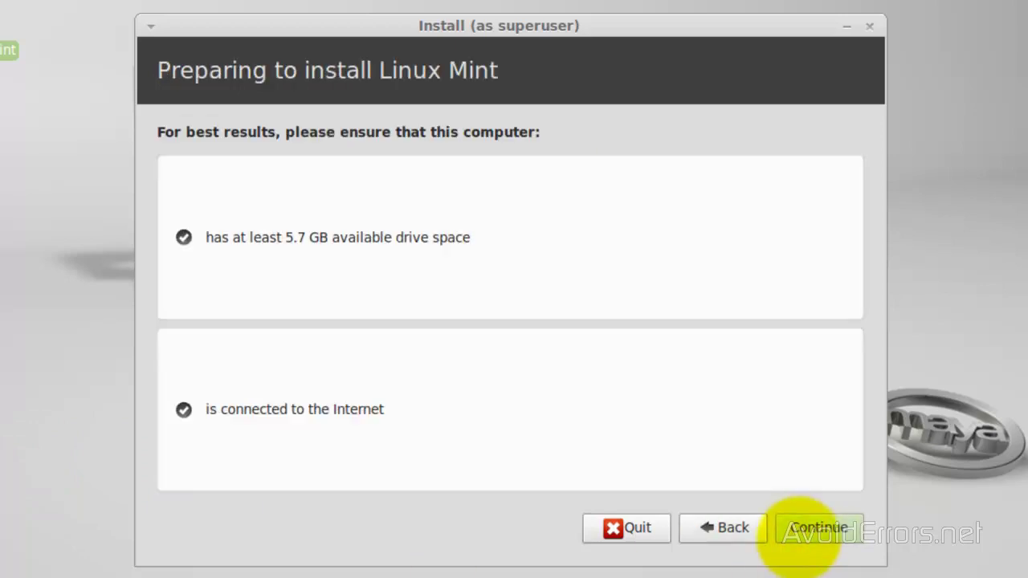
left_click(795, 539)
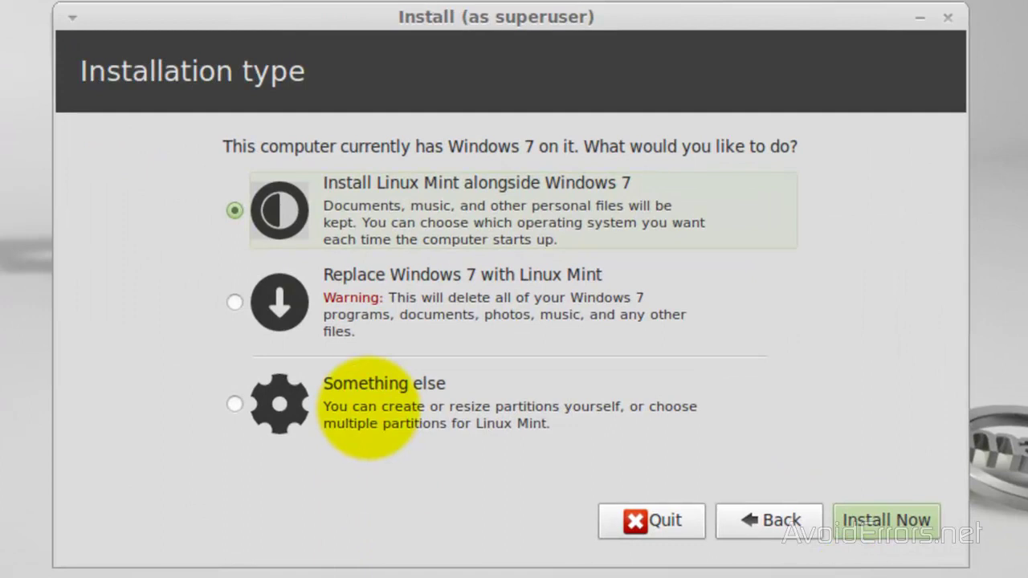
Choose manual partitioning and add a new partition in the 15730 MB free space.
left_click(367, 399)
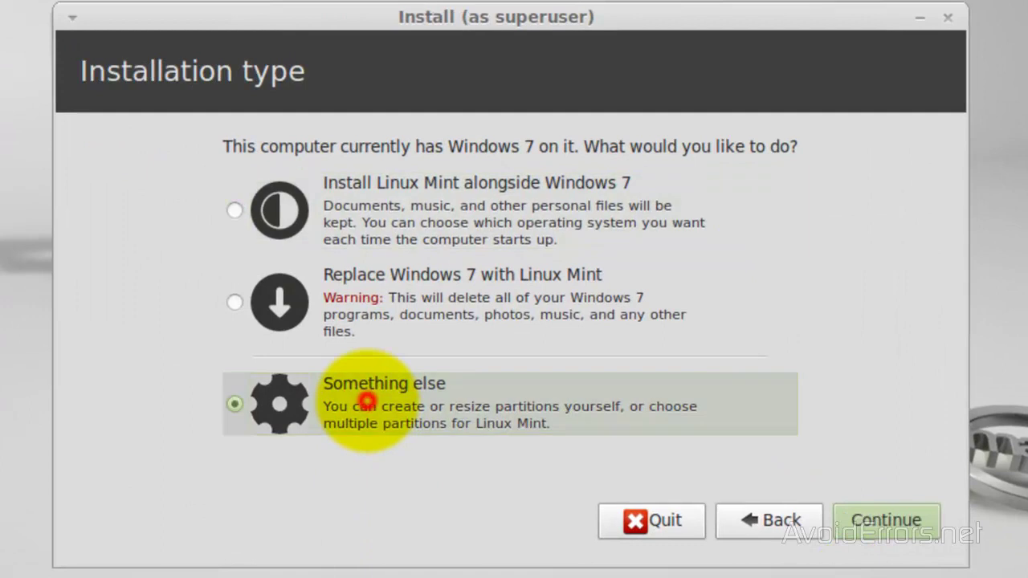
left_click(909, 522)
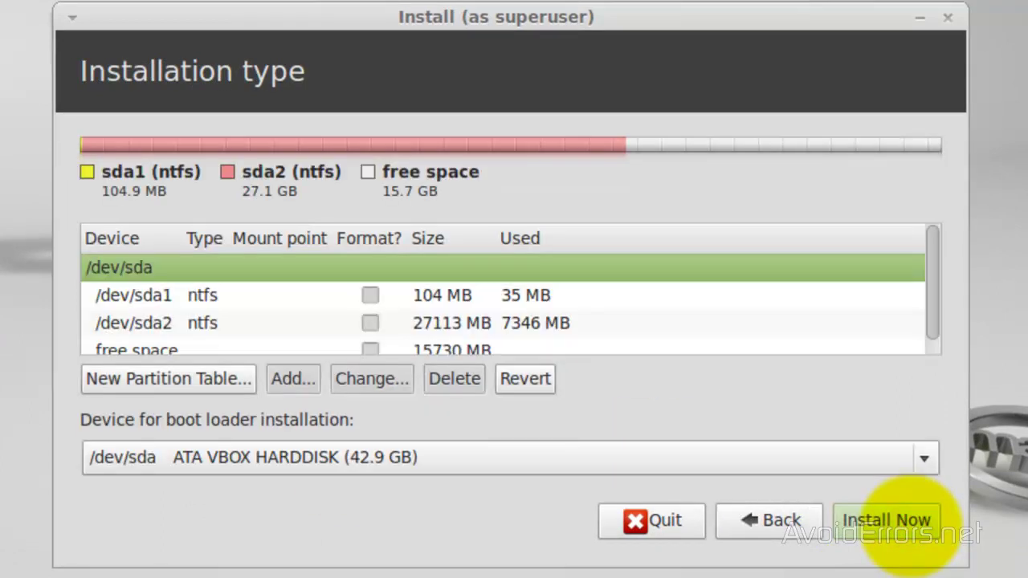
left_click_drag(933, 299, 930, 344)
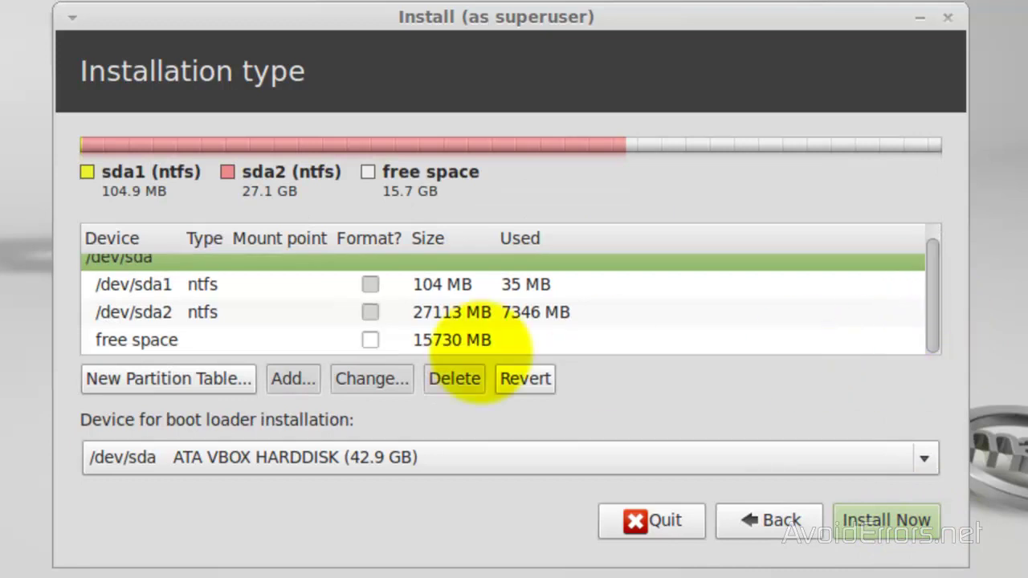
left_click(434, 341)
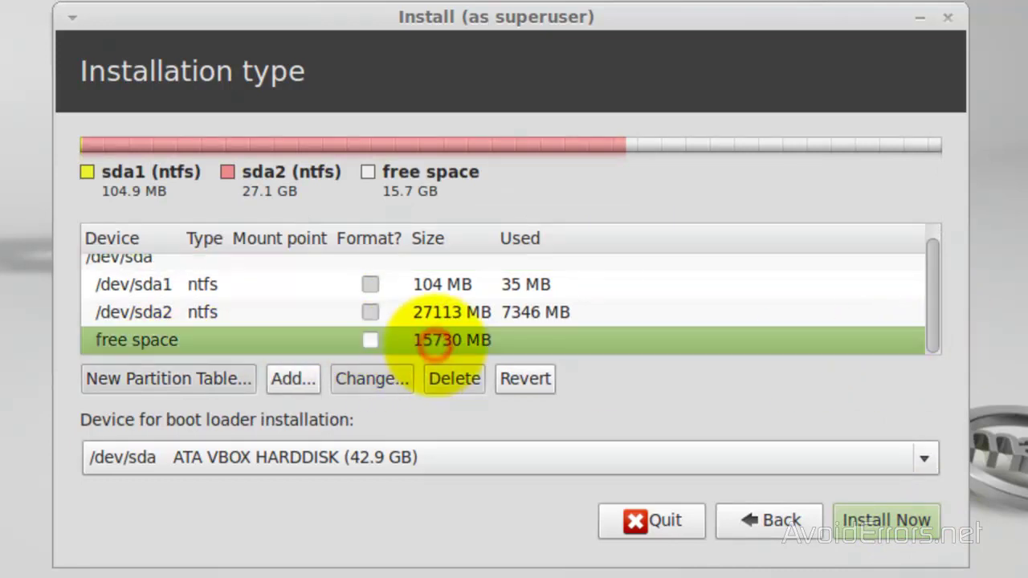
left_click(291, 383)
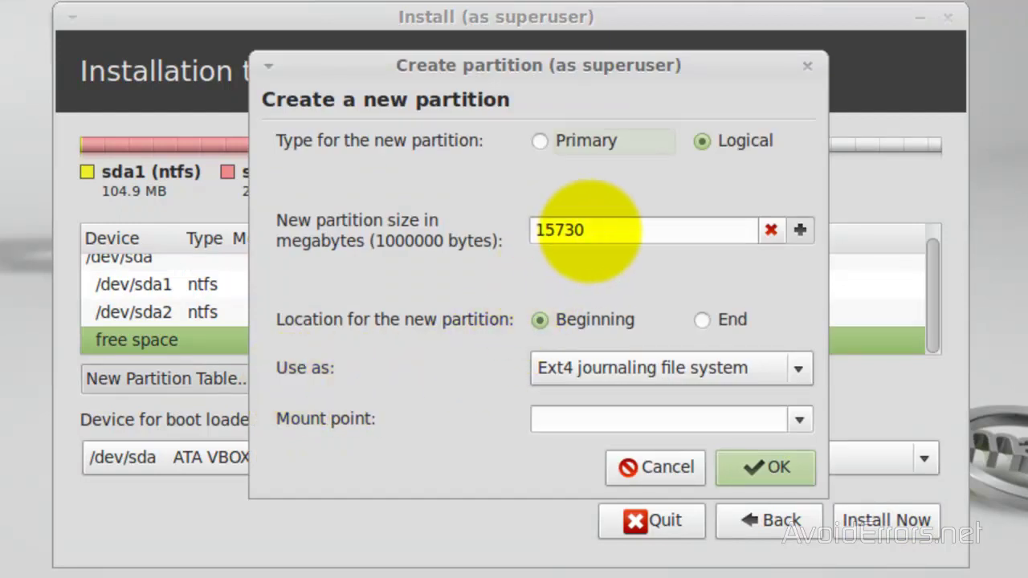
Create a 500 MB logical partition used as swap area (/dev/sda5).
double_click(589, 231)
type("500")
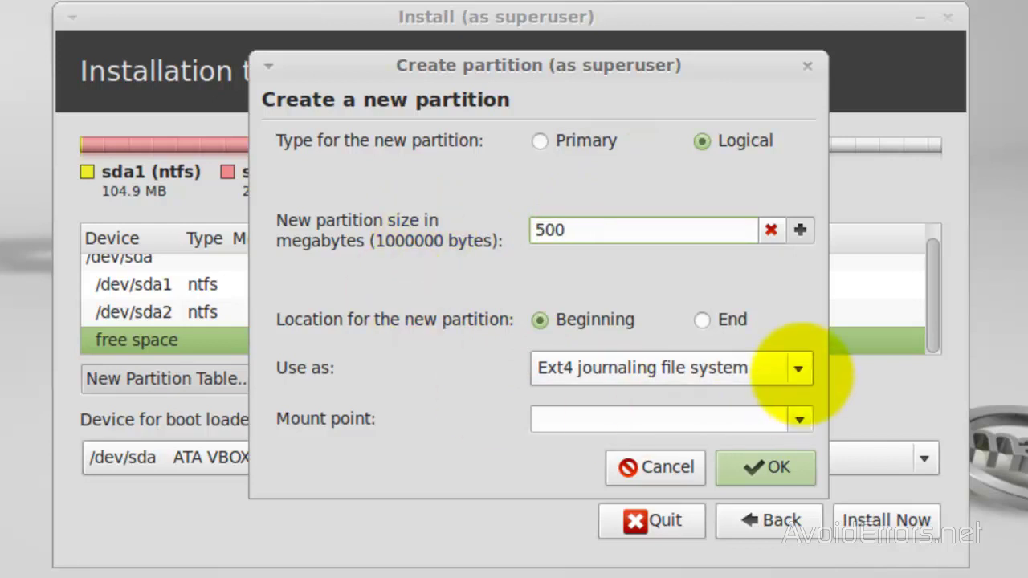
left_click(799, 371)
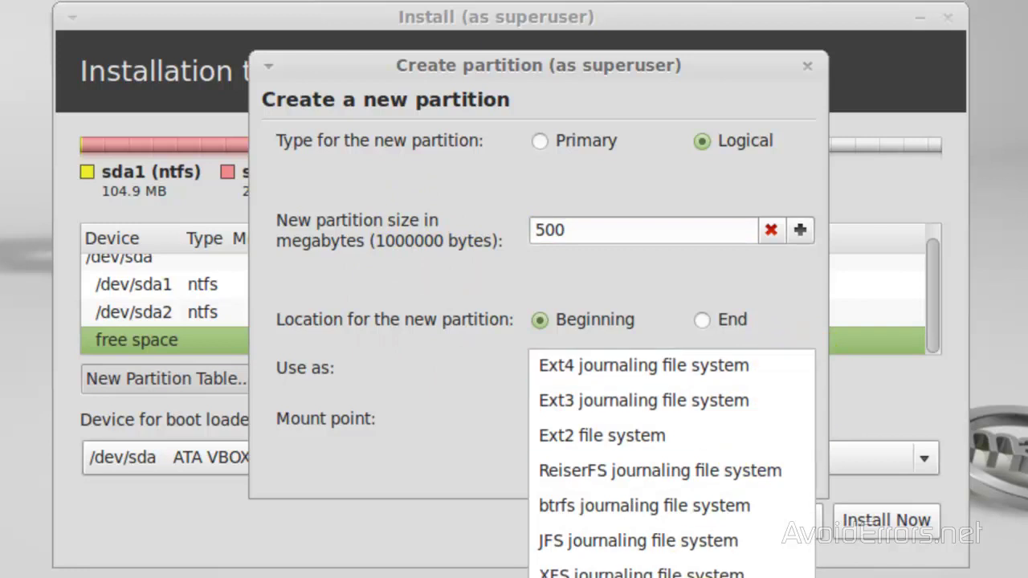
left_click(688, 572)
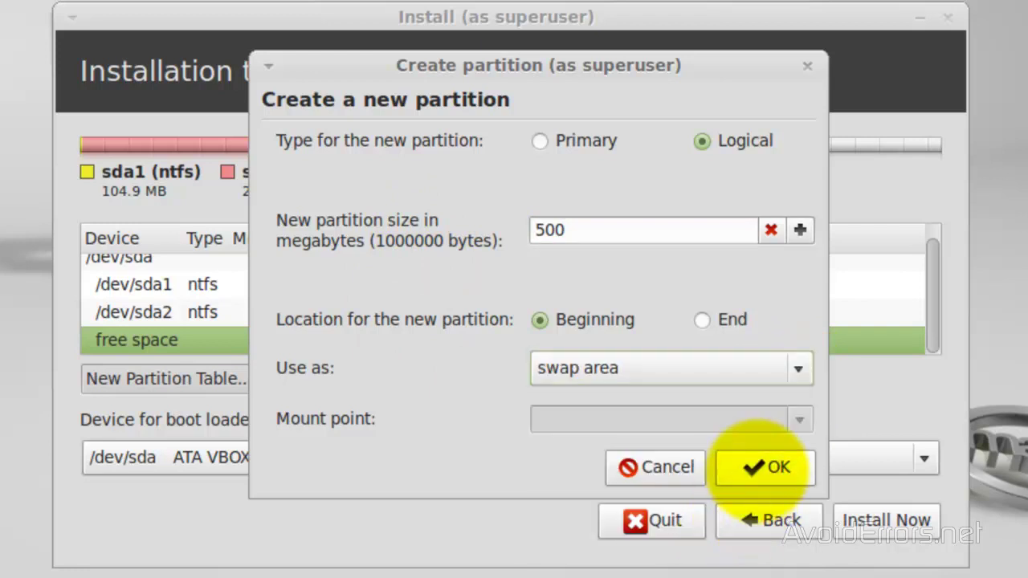
left_click(763, 467)
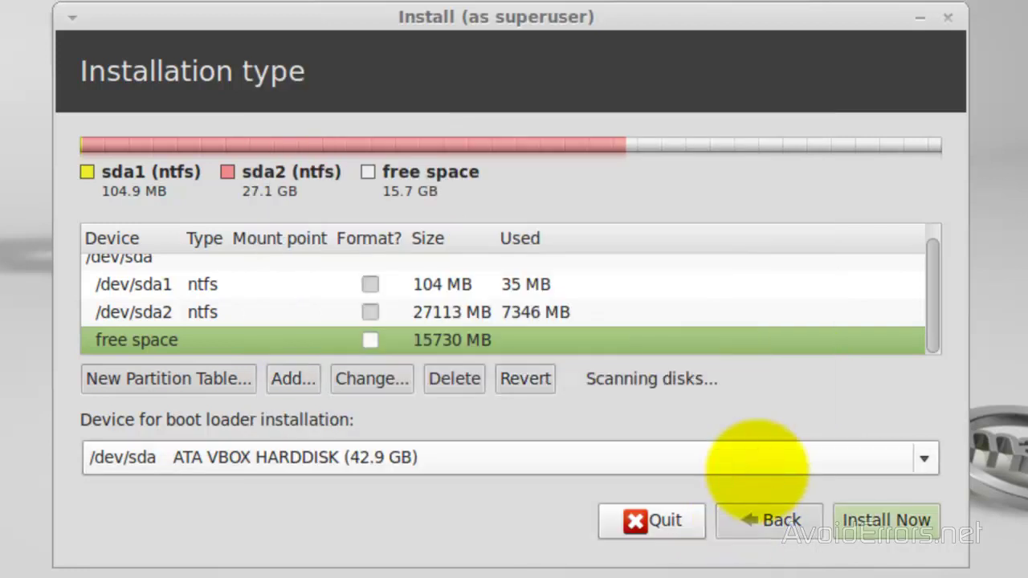
left_click_drag(934, 296, 925, 347)
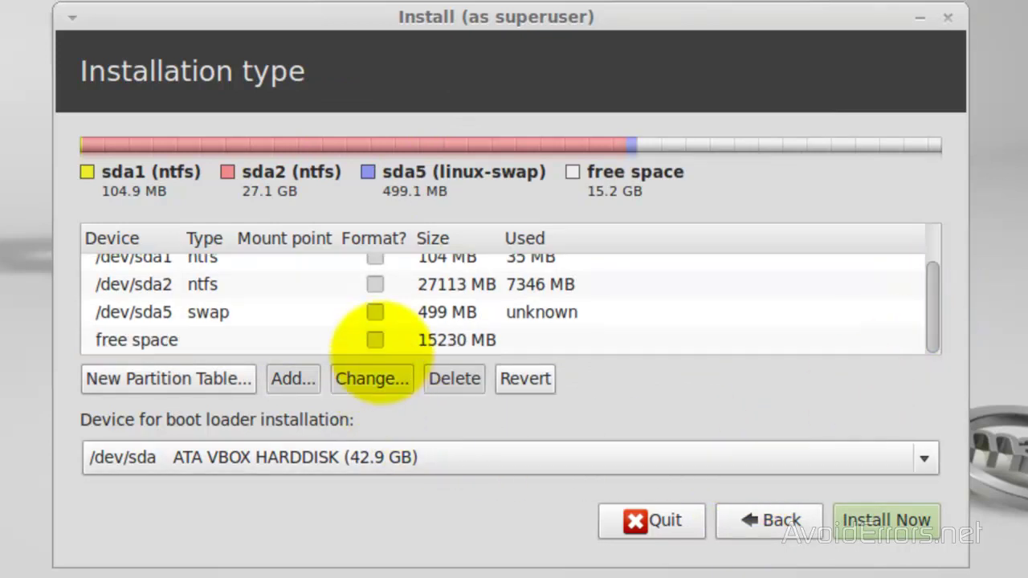
Add a primary Ext4 partition mounted at / in the remaining 15230 MB, then select /dev/sda4.
left_click(387, 339)
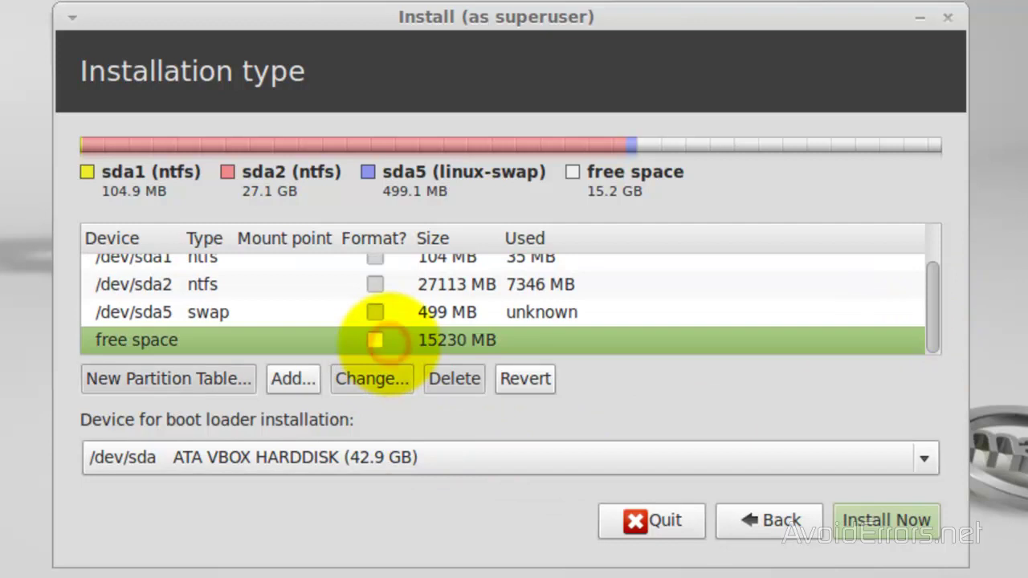
left_click(294, 378)
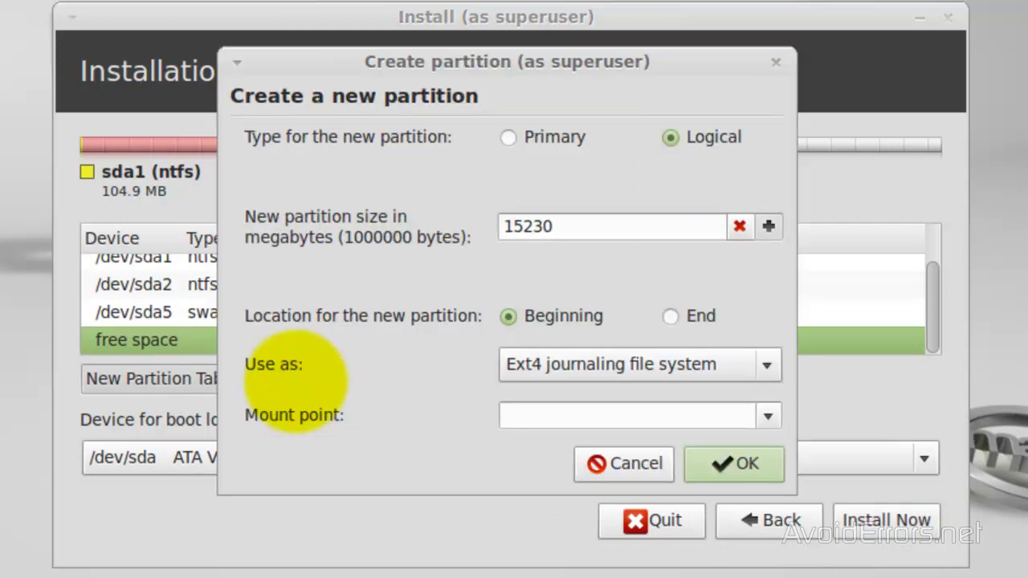
left_click(509, 137)
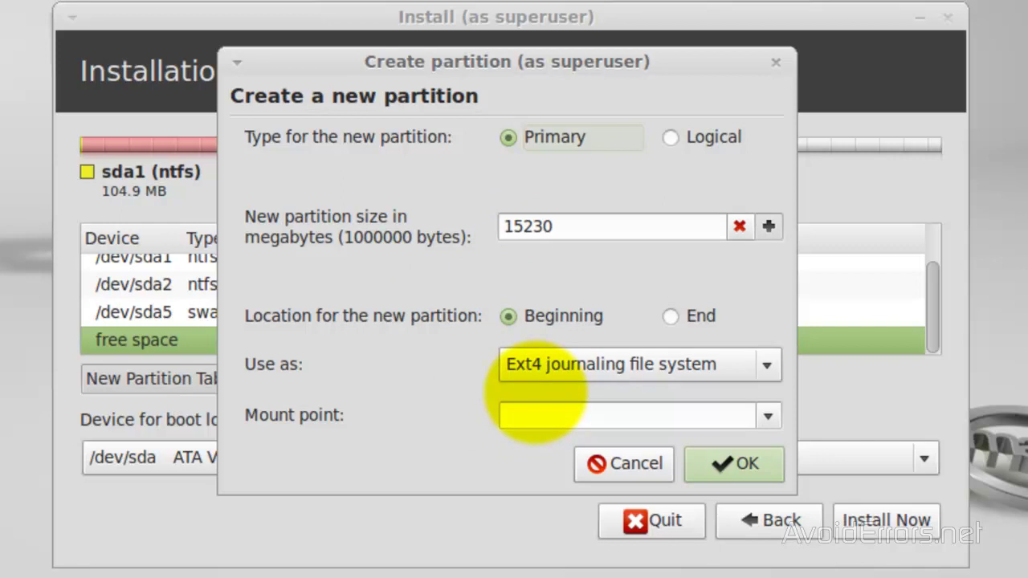
left_click(768, 417)
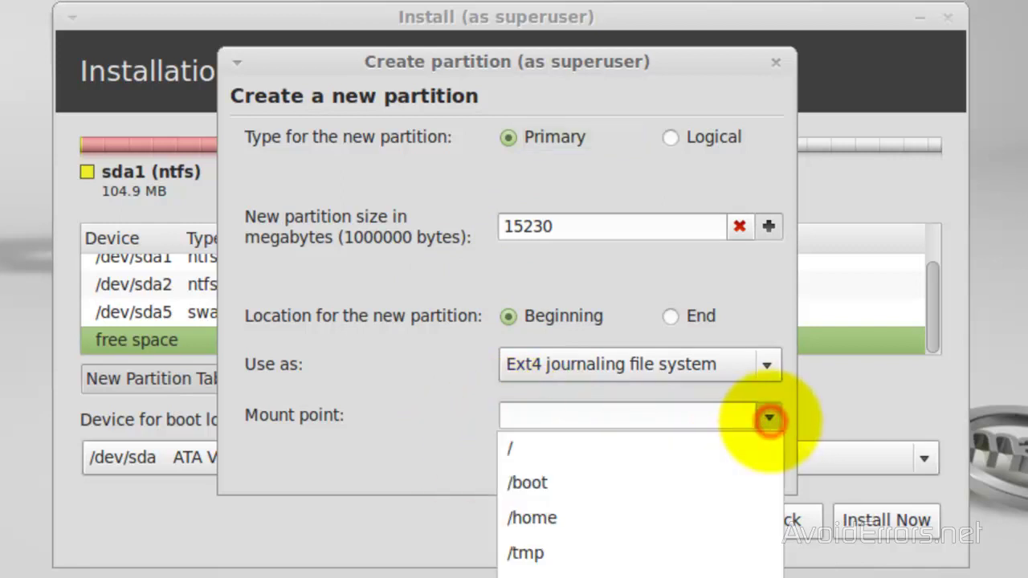
left_click(711, 384)
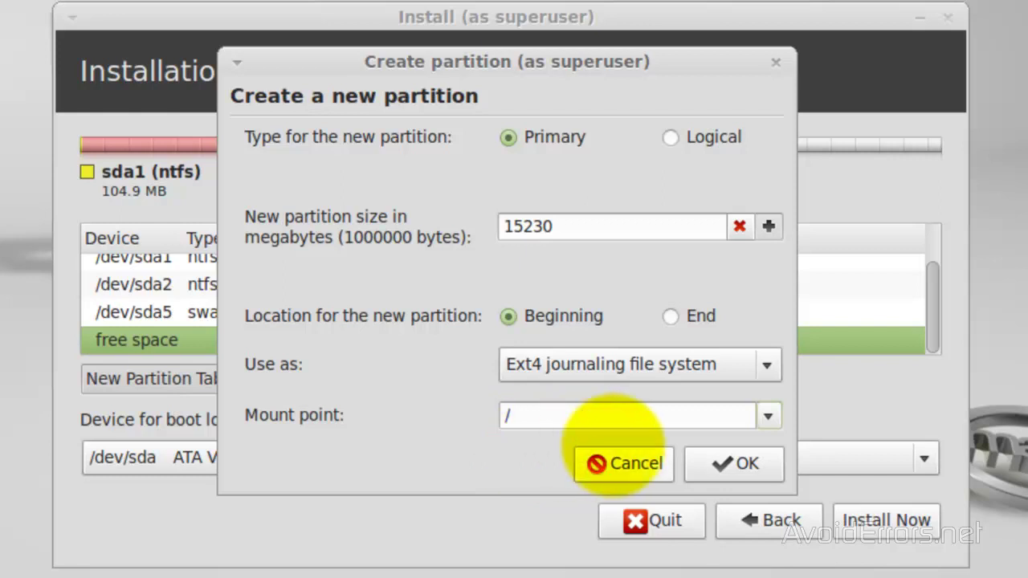
left_click(720, 463)
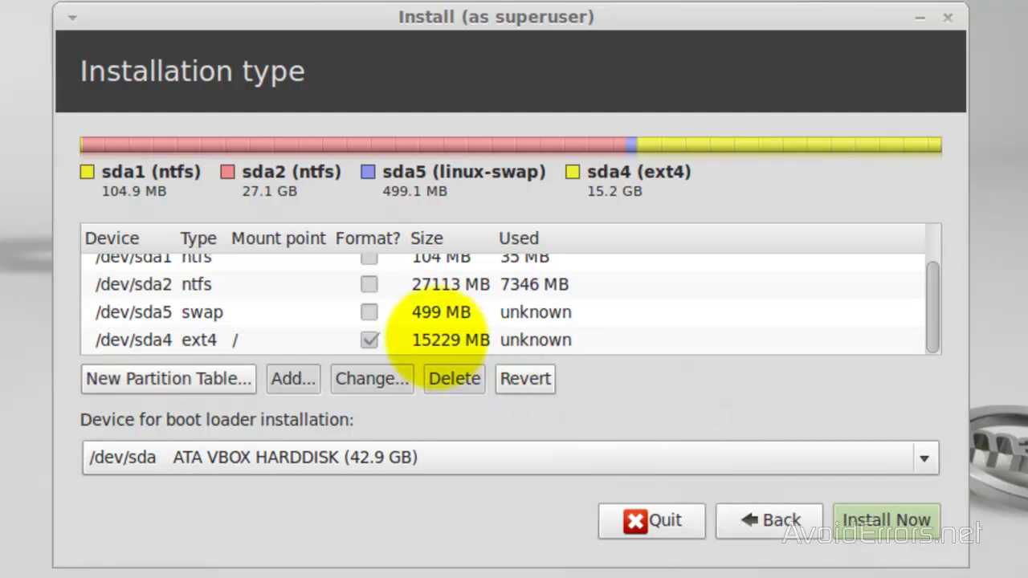
left_click(437, 340)
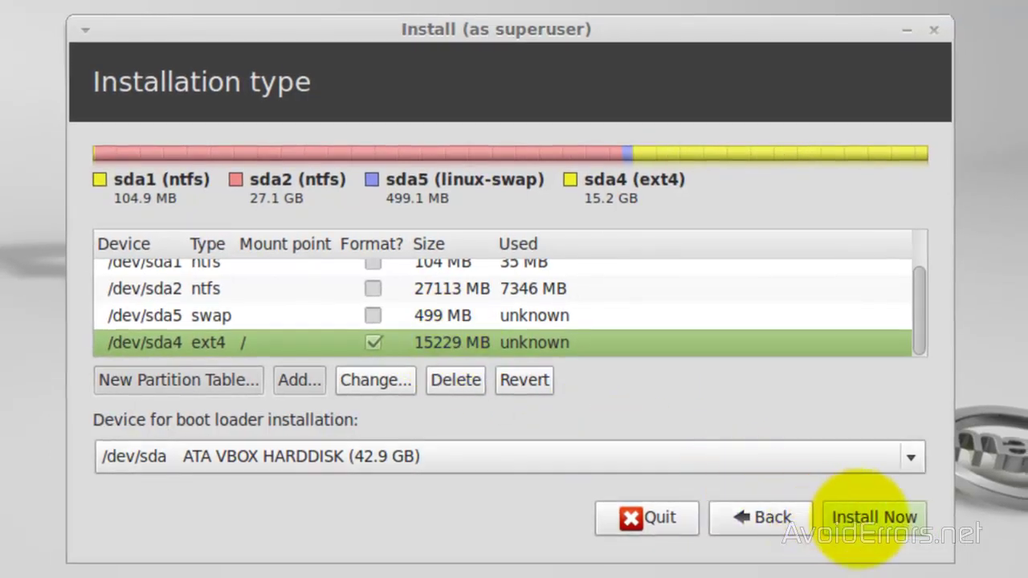
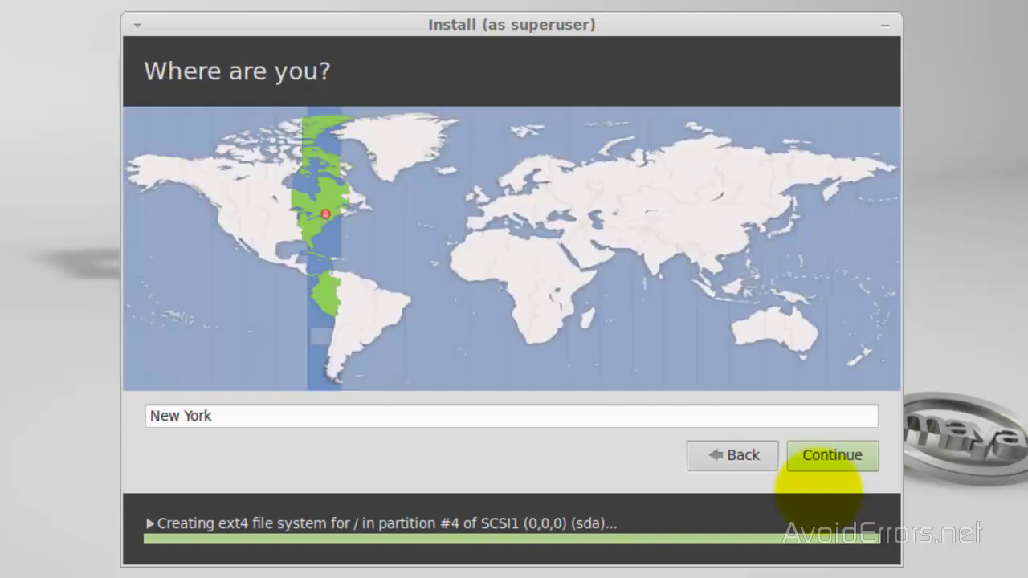
Keep New York and the English (US) keyboard, then create the account with a confirmed password and automatic login.
left_click(816, 455)
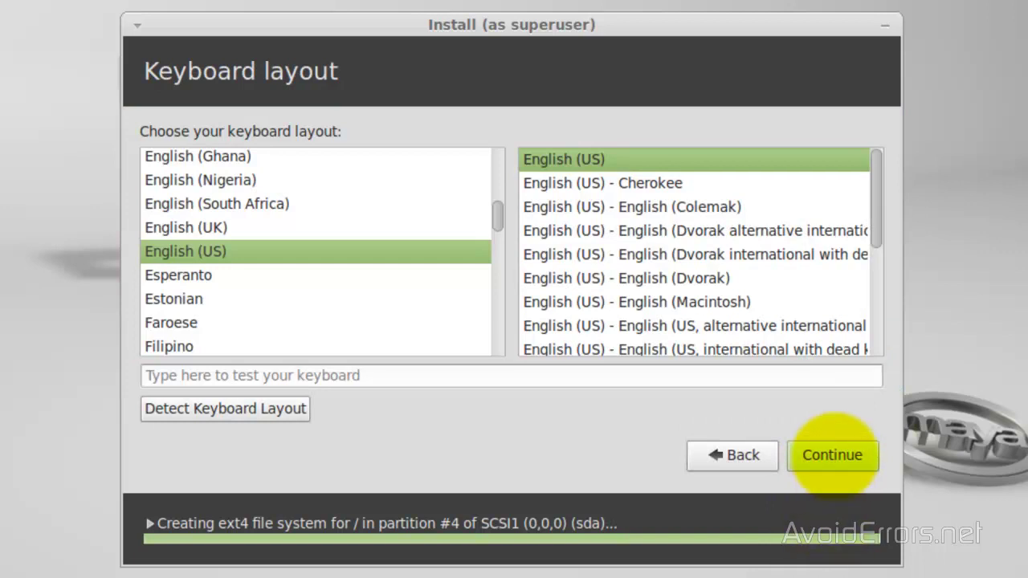
left_click(835, 454)
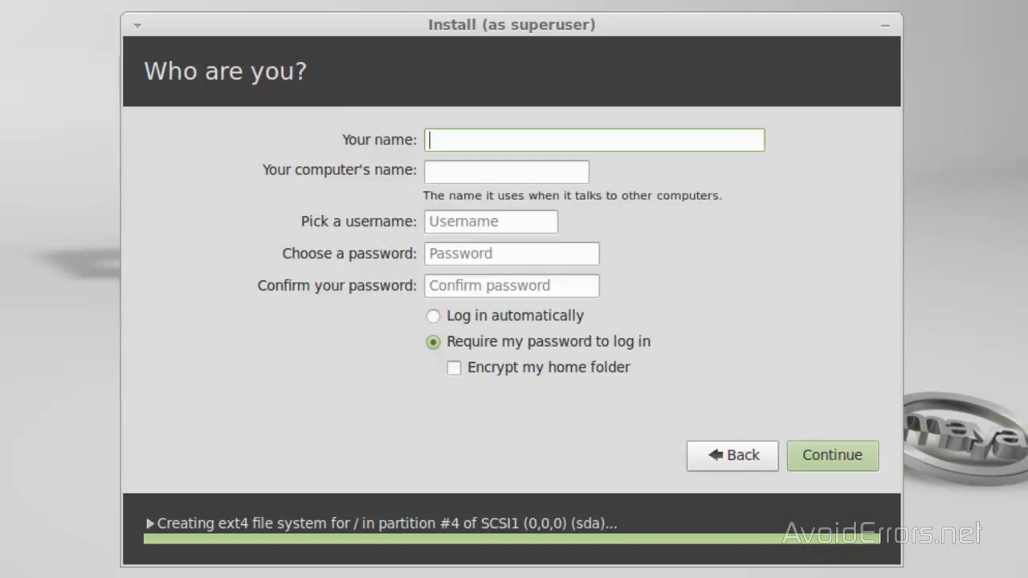
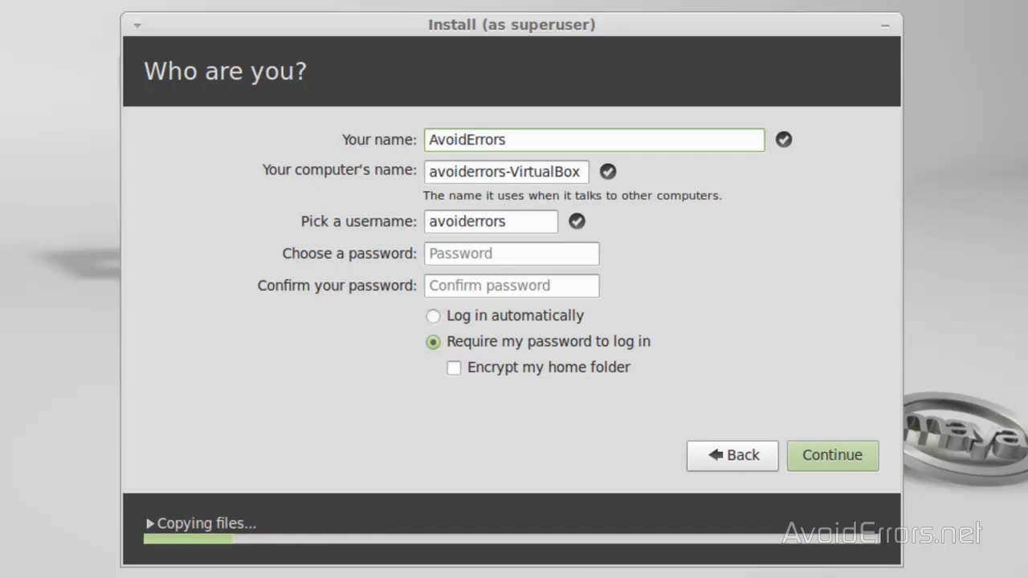
left_click(491, 257)
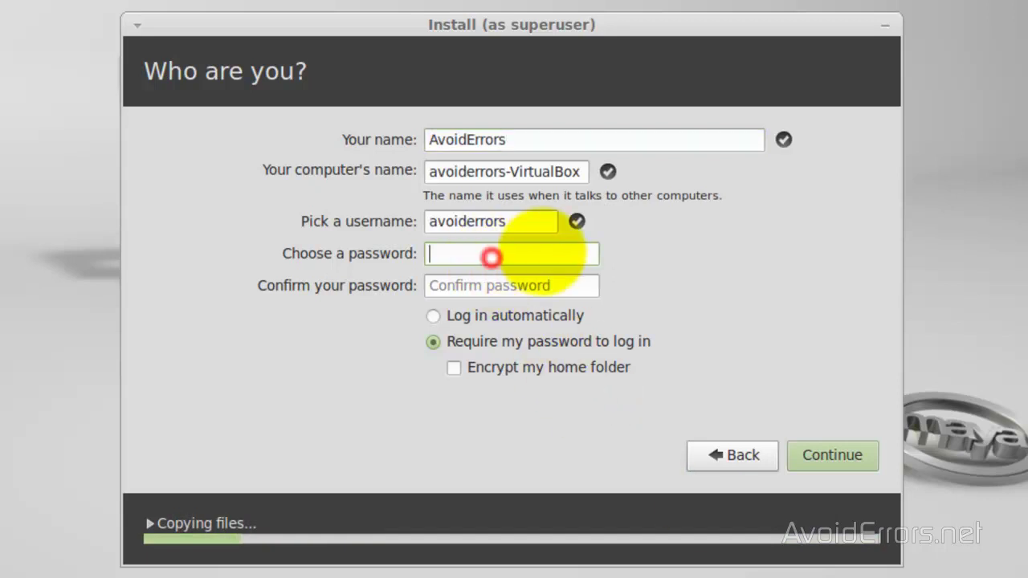
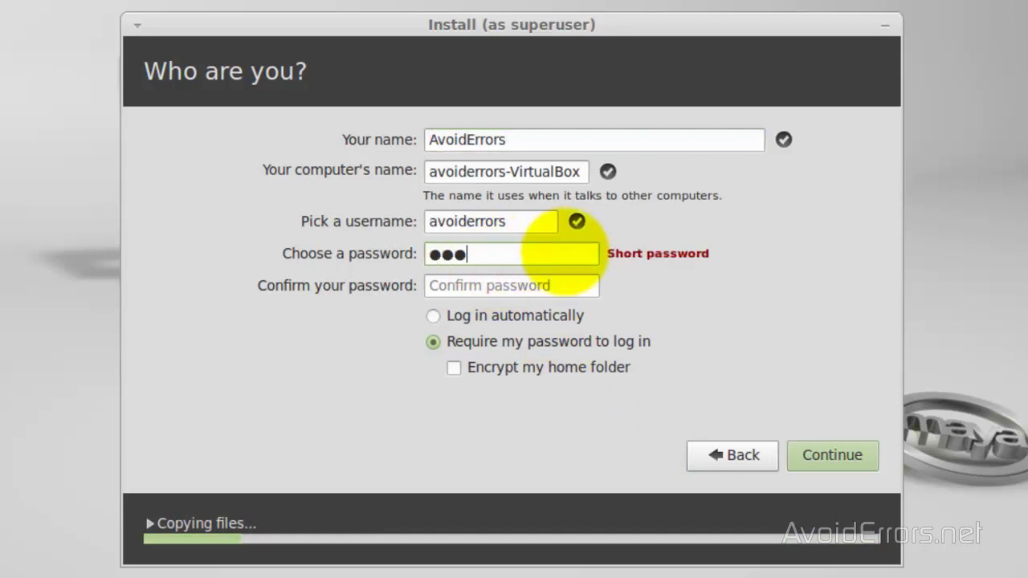
left_click(526, 286)
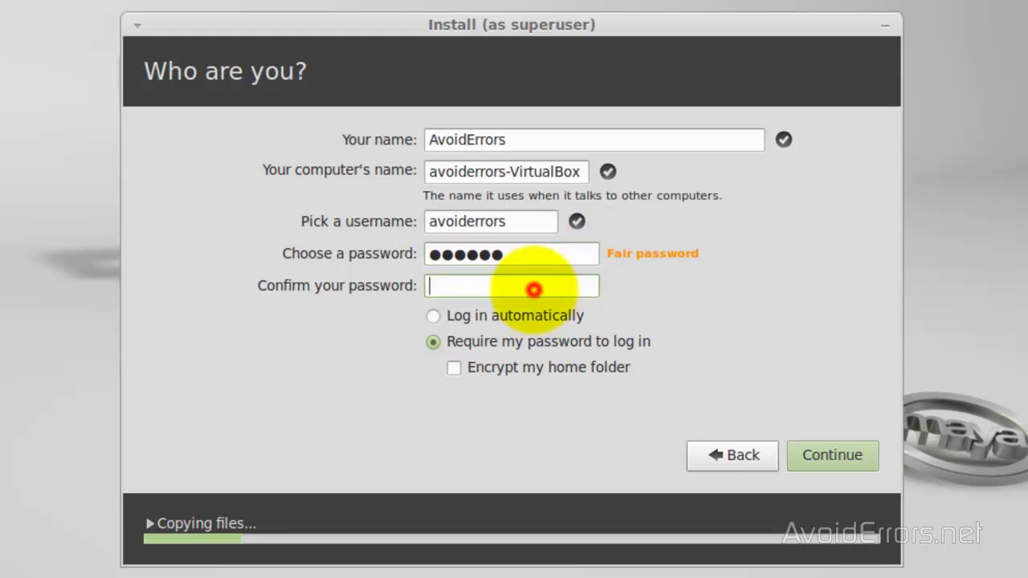
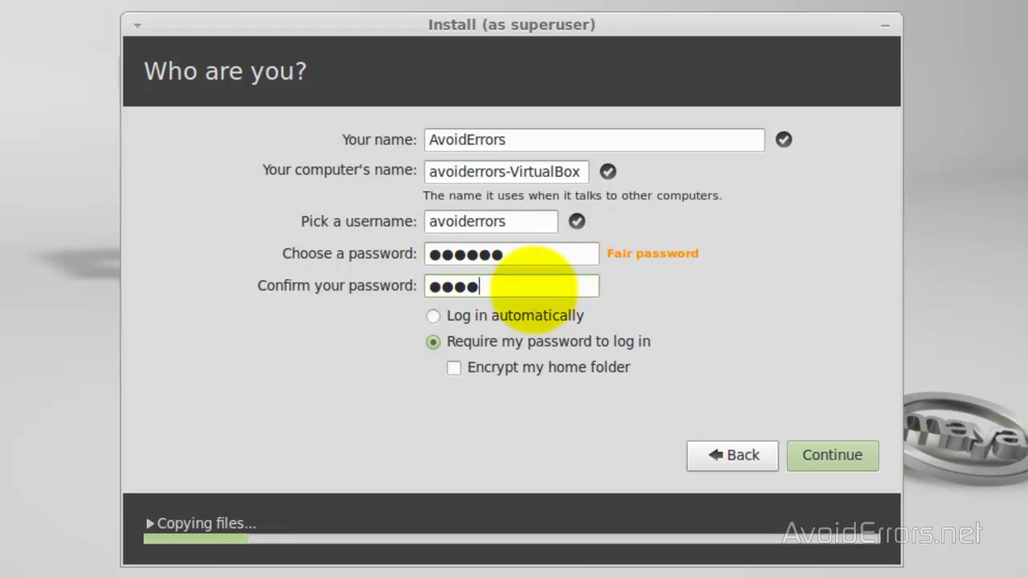
left_click(434, 316)
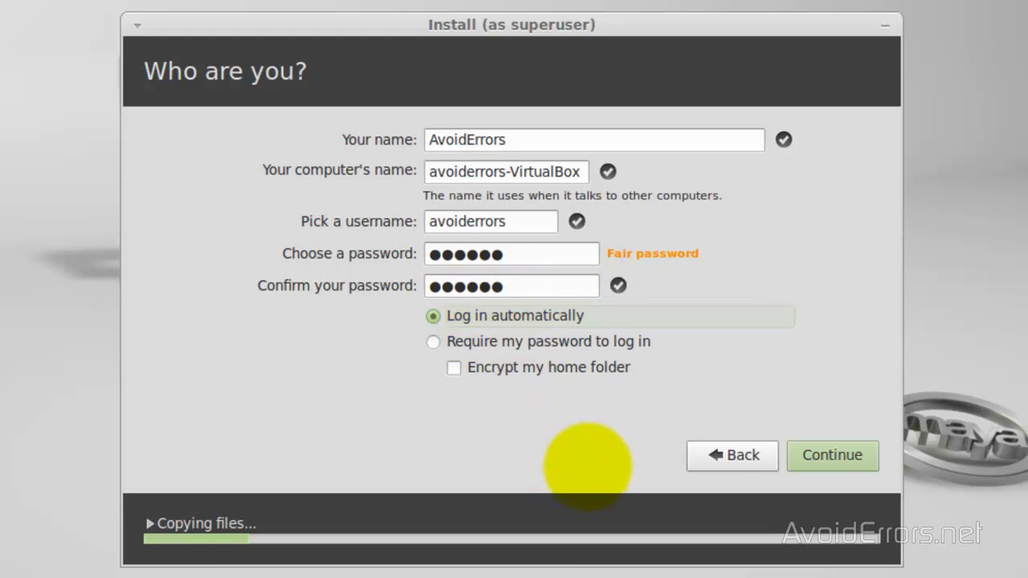
left_click(808, 456)
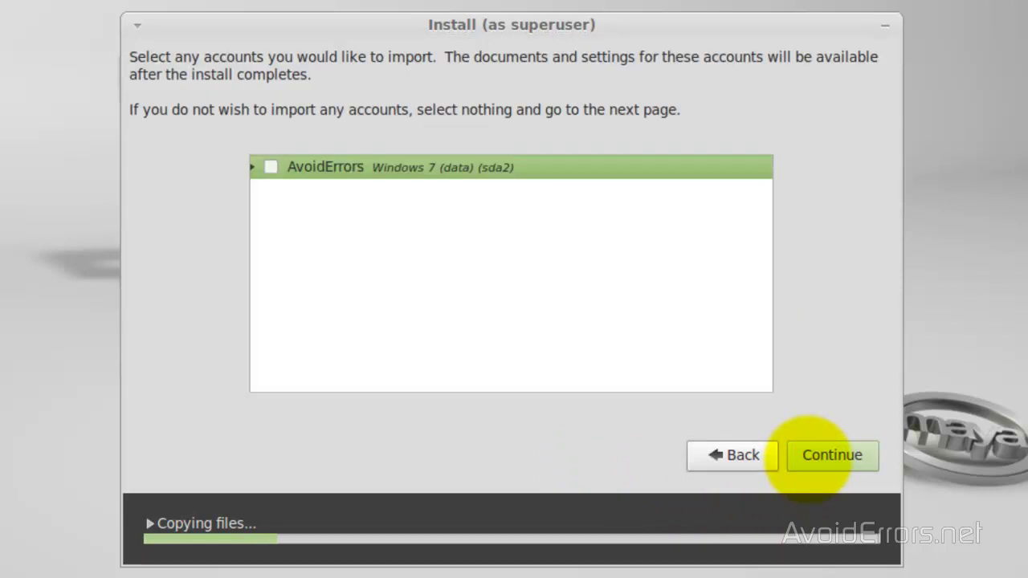
Leave the Windows 7 account unimported so the installation runs through to Installation Complete.
left_click(807, 456)
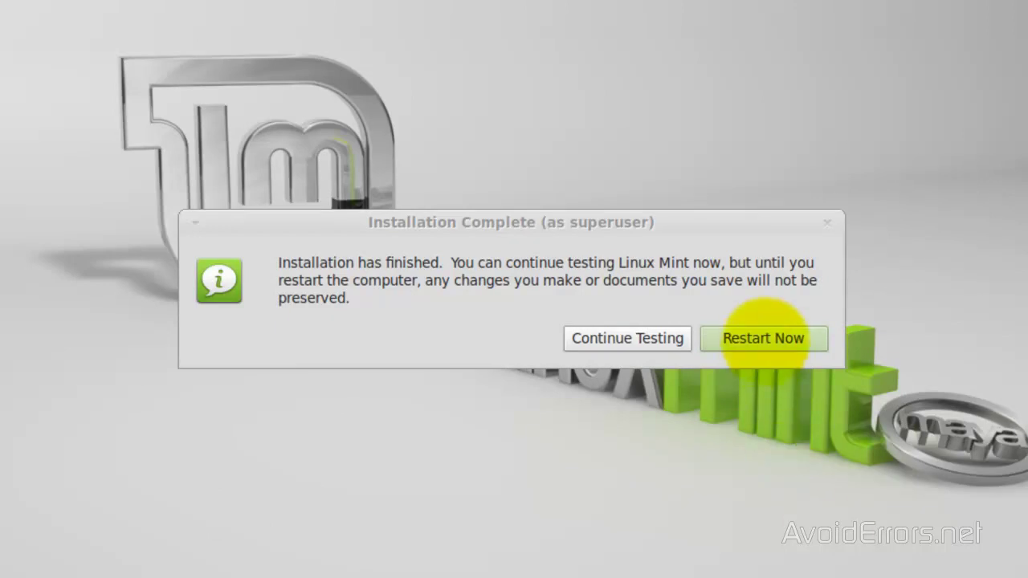
Restart and boot the first Linux Mint 13 MATE entry from the GRUB menu.
left_click(762, 338)
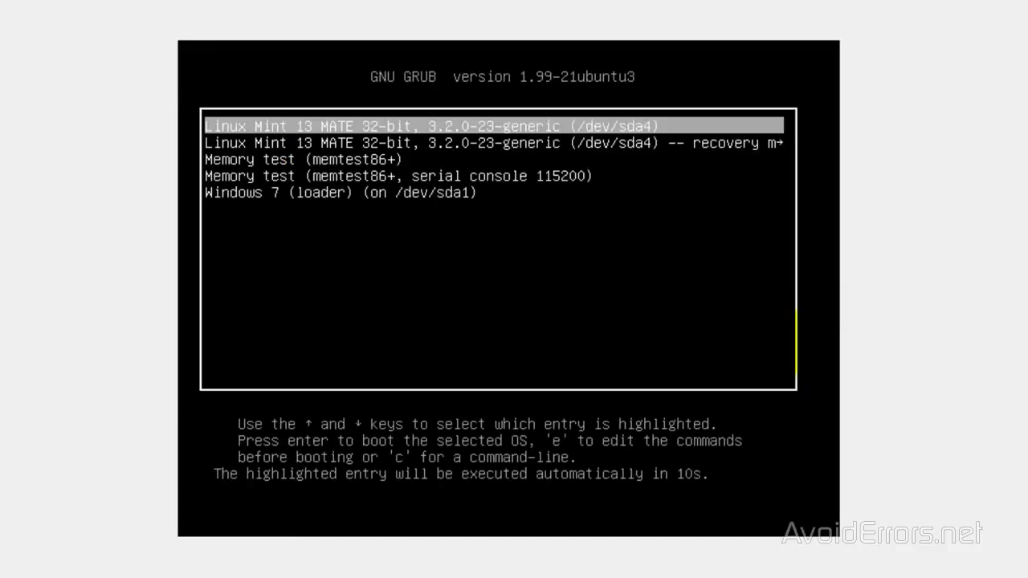
key("Down")
key("Down")
key("Down")
key("Down")
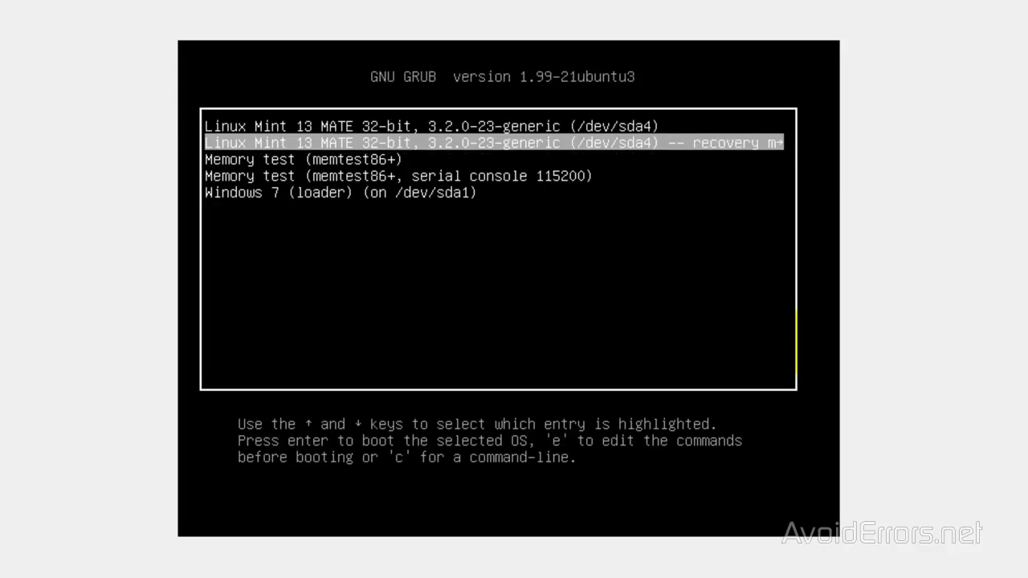
key("Up")
key("Up")
key("Up")
key("Up")
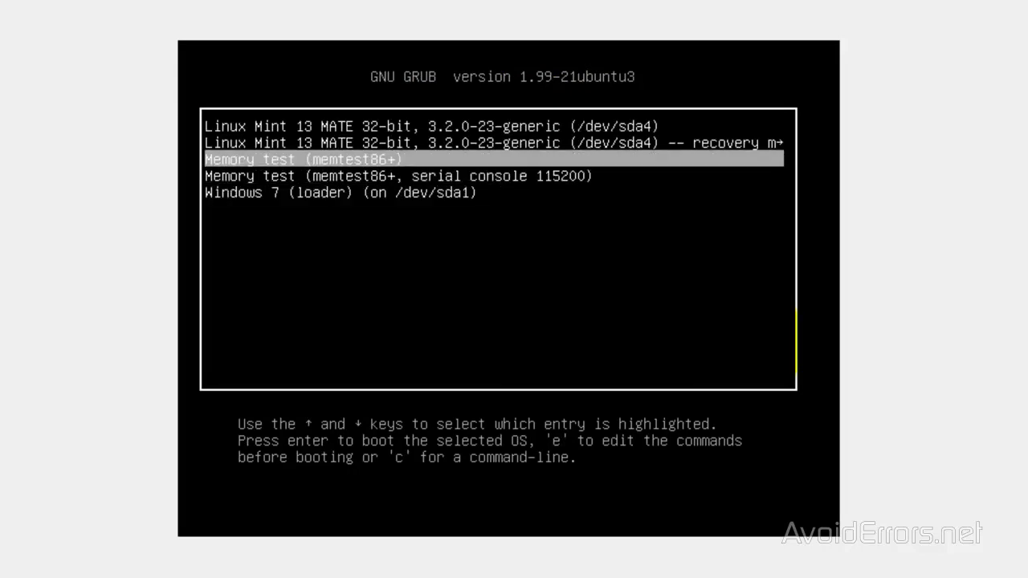
key("Return")
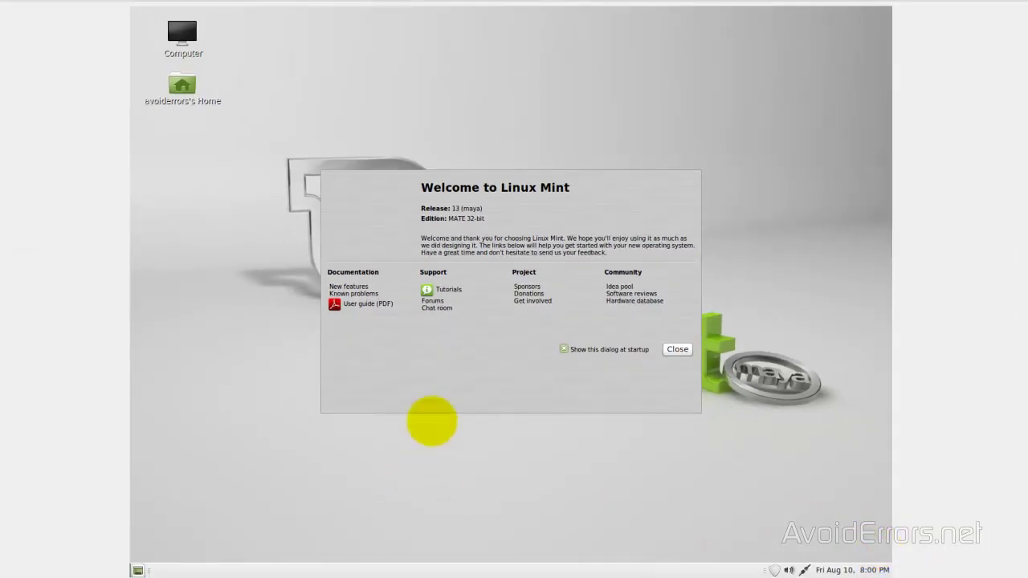
Close the Welcome to Linux Mint dialog and show the main menu's Favorites.
left_click(677, 349)
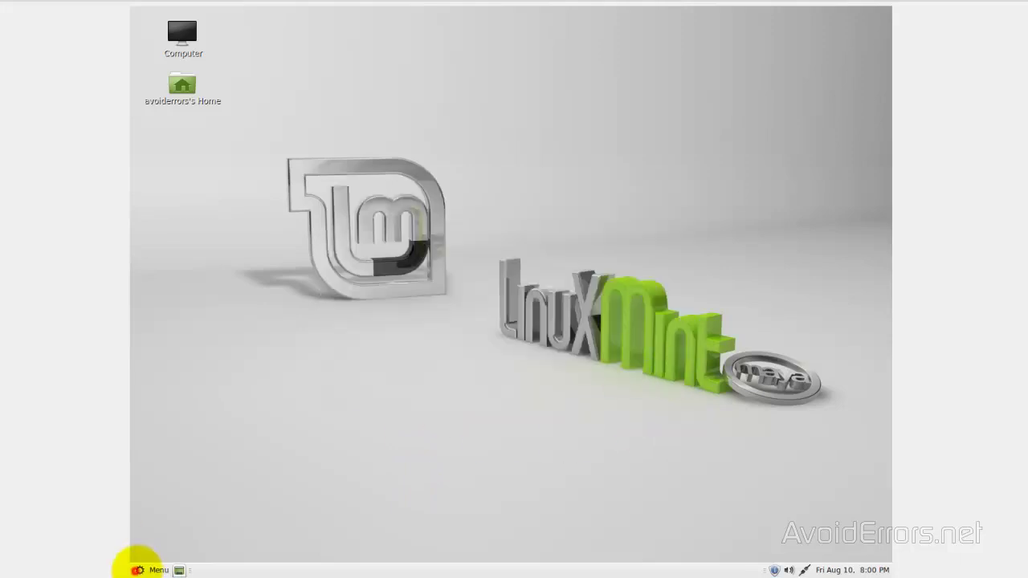
left_click(140, 567)
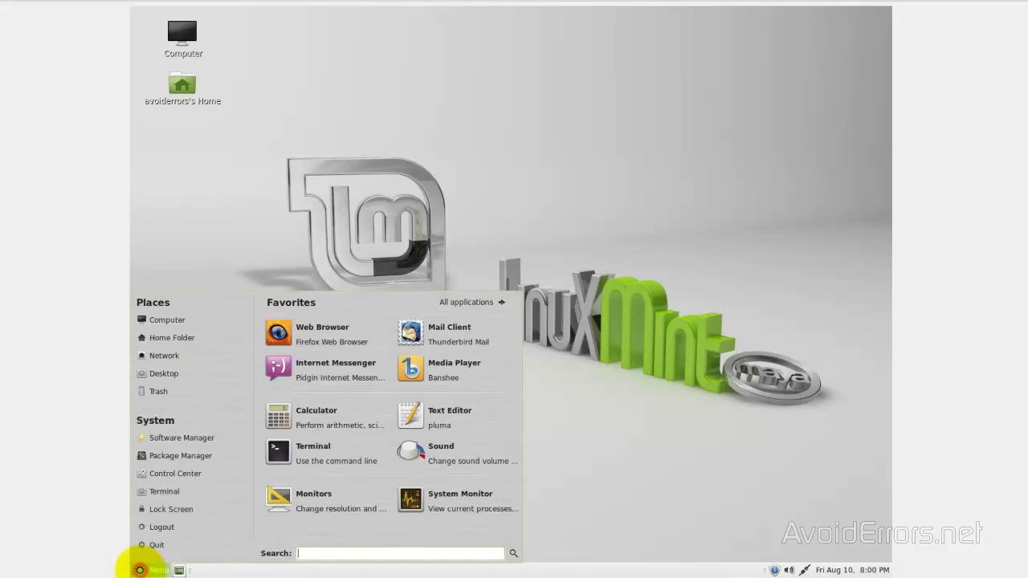